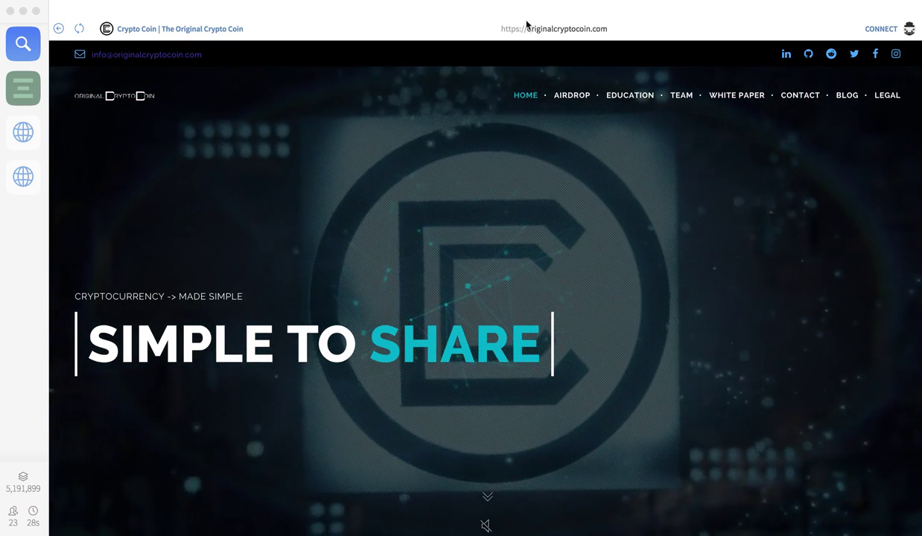
# - Go to the AIRDROP page on originalcryptocoin.com
pyautogui.doubleClick(550, 25)
pyautogui.doubleClick(586, 29)
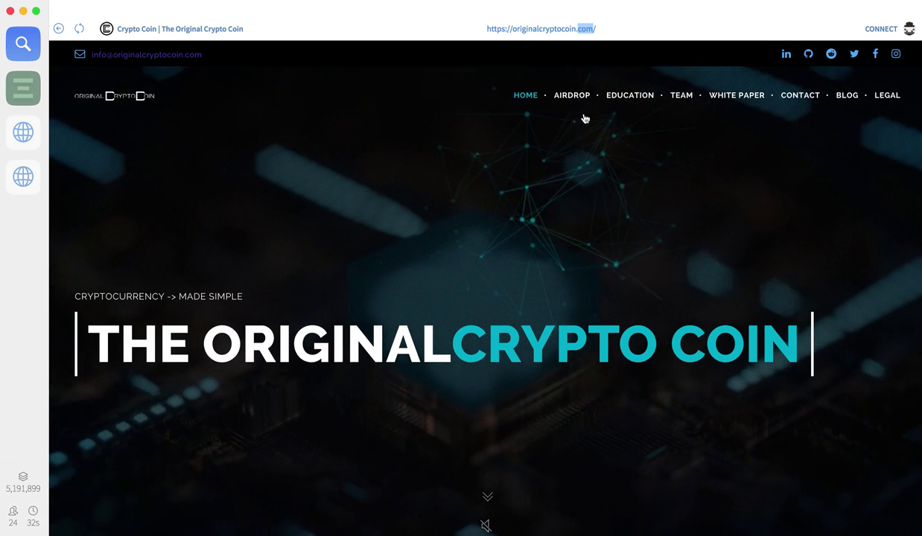
pyautogui.click(588, 114)
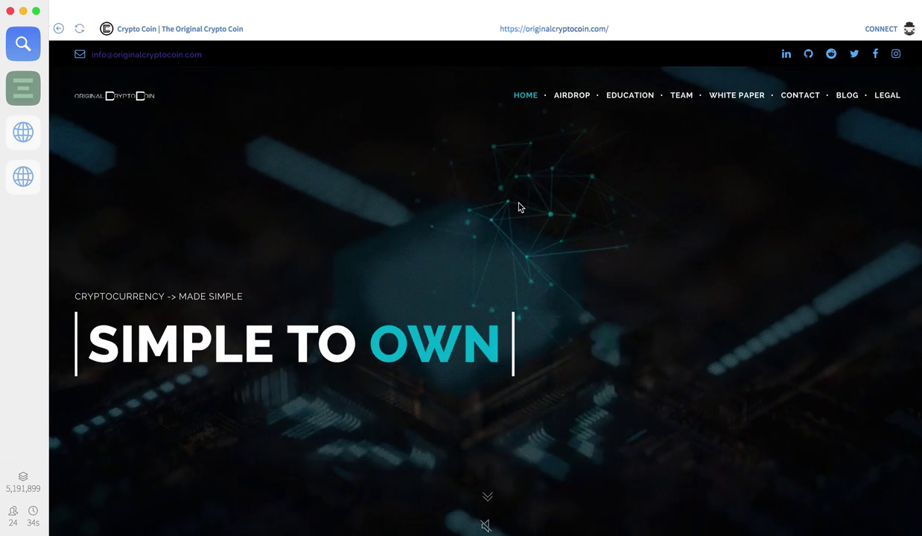
pyautogui.click(573, 96)
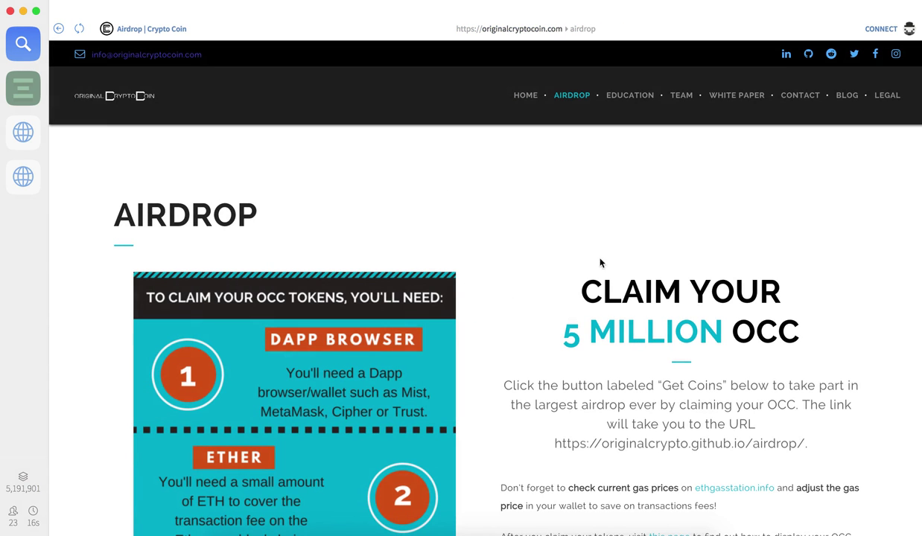
# - Follow GET COINS to the originalcrypto.github.io airdrop Registration page
pyautogui.scroll(-5, 595, 268)
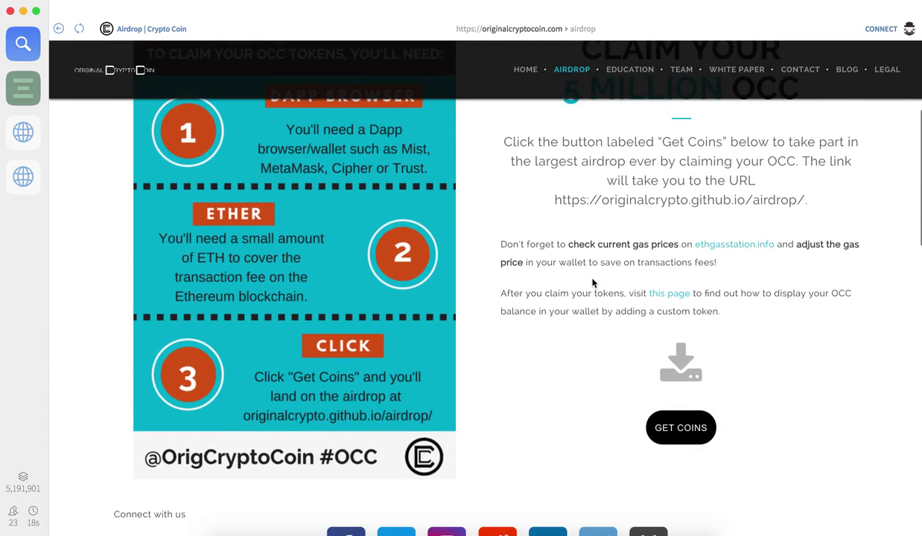
pyautogui.scroll(-2, 595, 283)
pyautogui.click(691, 384)
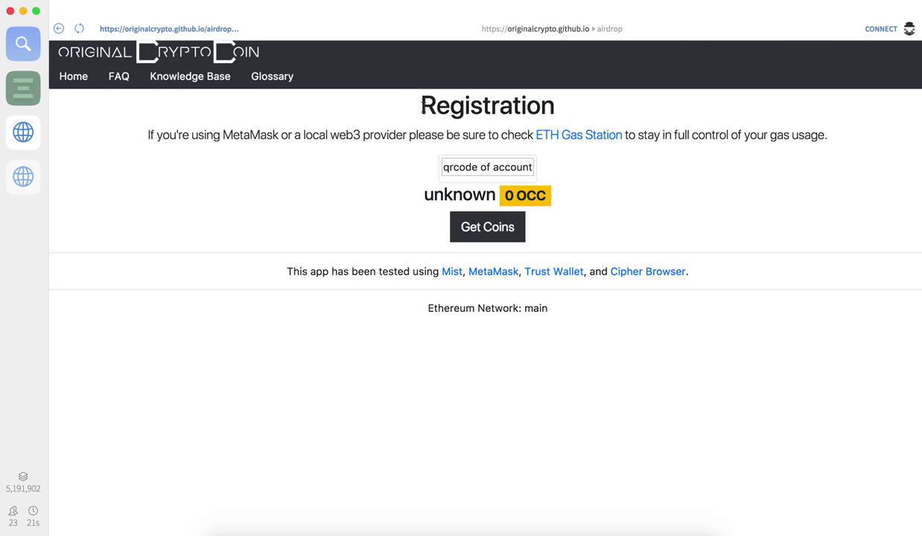
# - Connect Account 9 to the Registration page and authorize the site to see it
pyautogui.click(882, 29)
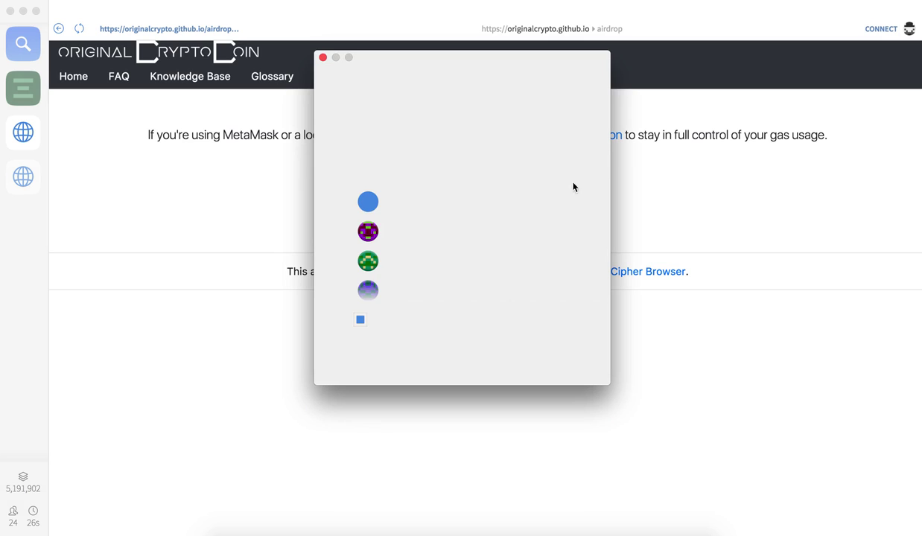
pyautogui.scroll(-6, 446, 251)
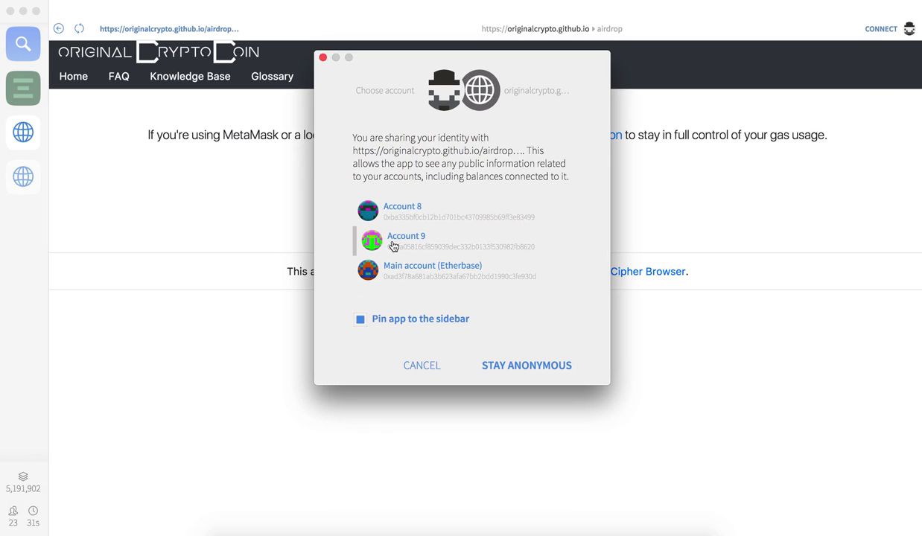
pyautogui.click(402, 240)
pyautogui.click(537, 365)
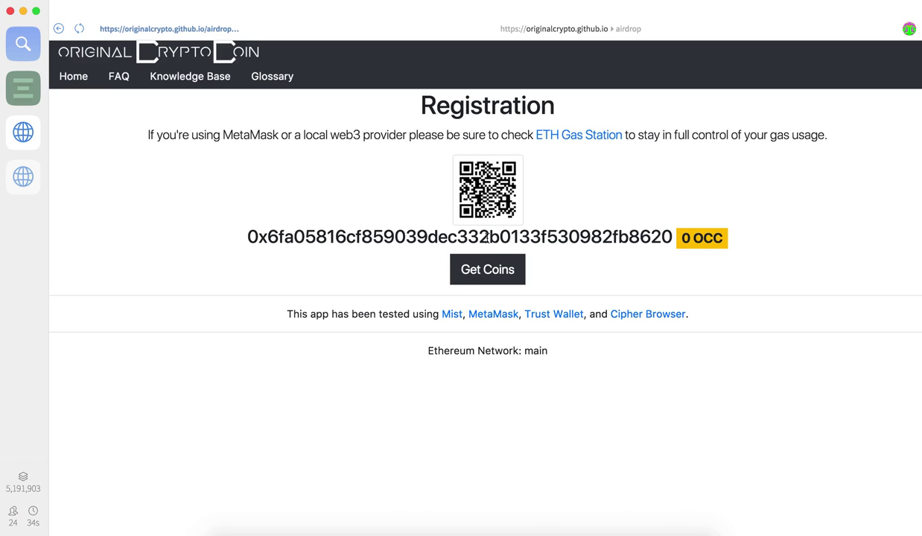
# - Request the coins with Get Coins and paste the stored Mist password from 1Password
pyautogui.click(482, 270)
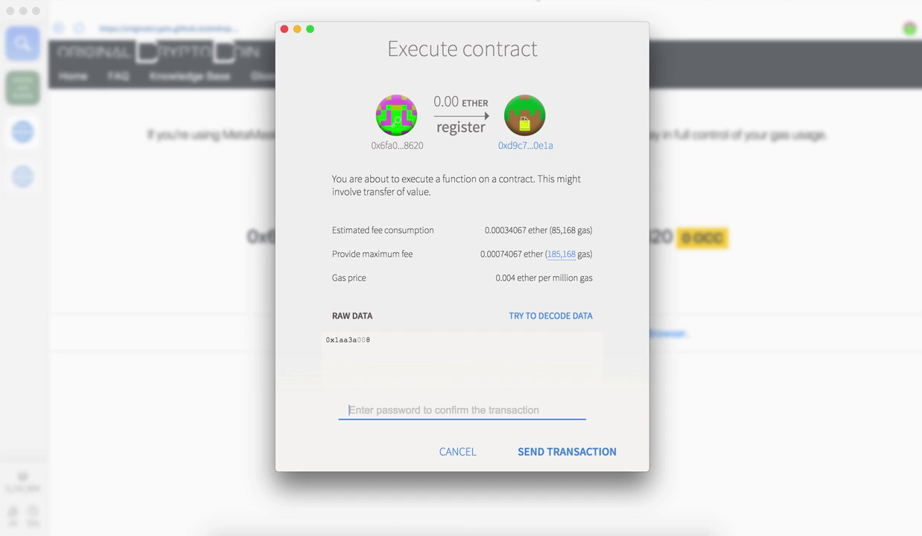
pyautogui.press('super+backslash')
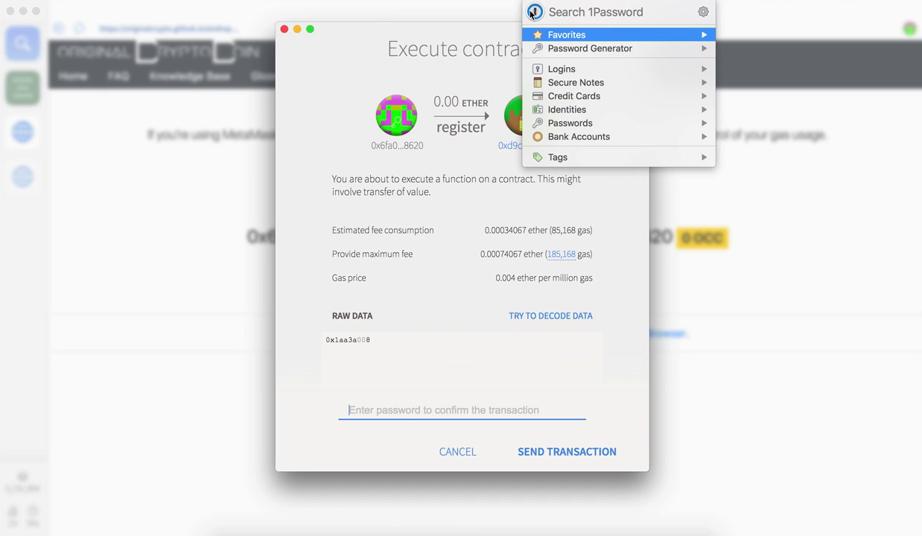
pyautogui.write('mist')
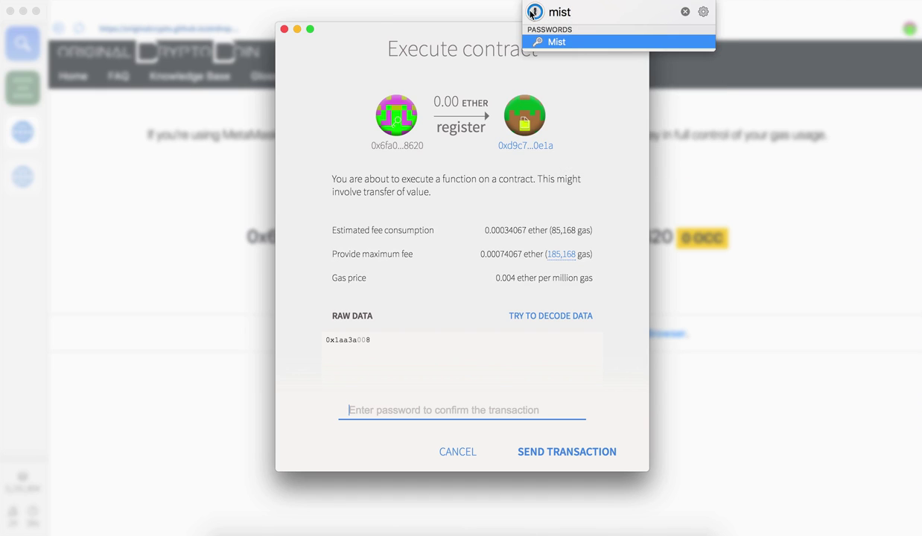
pyautogui.moveTo(558, 45)
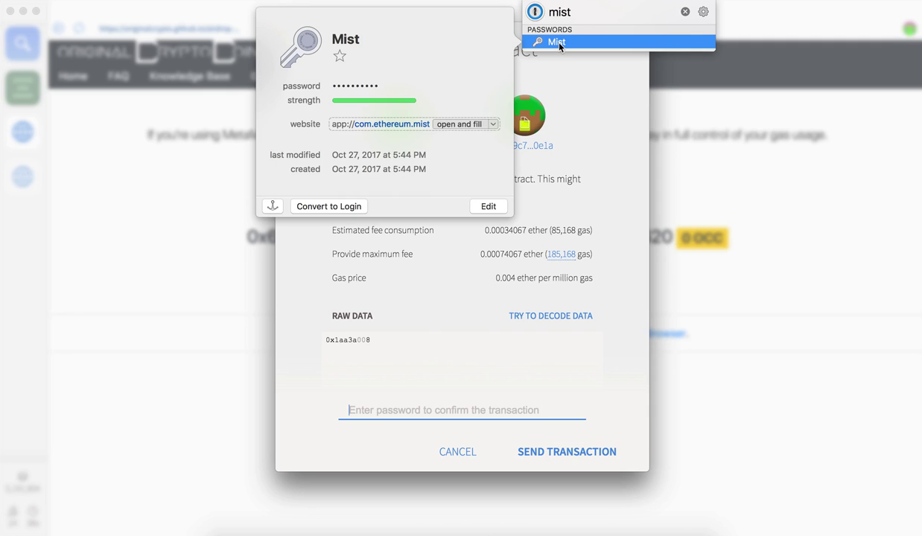
pyautogui.click(394, 87)
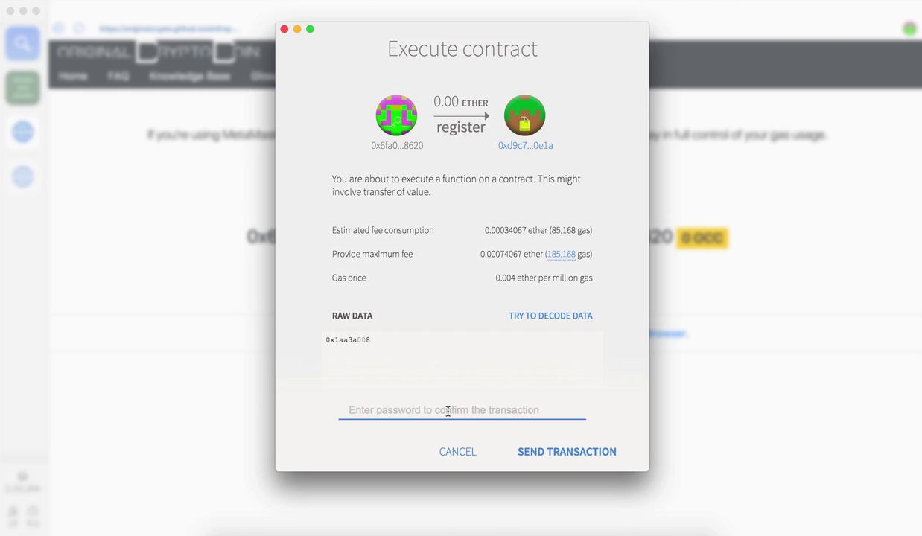
pyautogui.press('super+v')
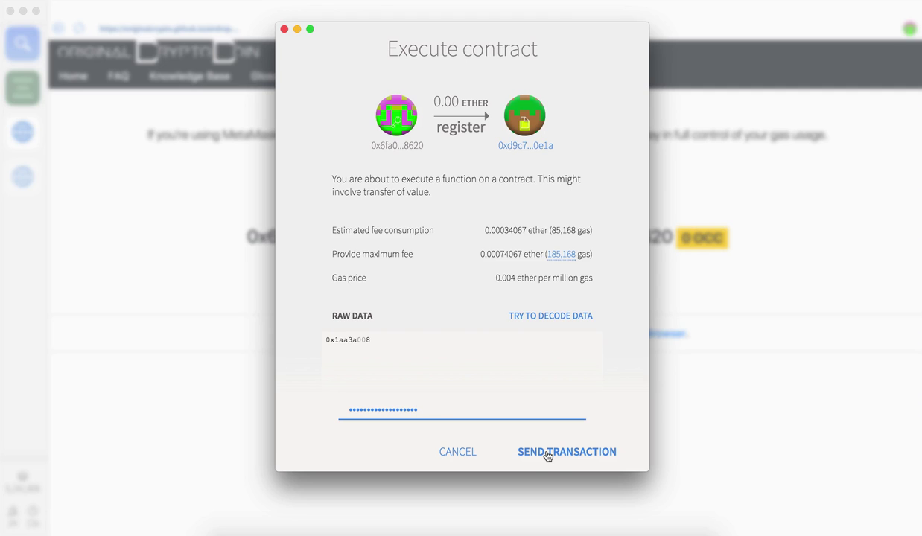
# - Send the register transaction and copy the full wallet address
pyautogui.click(548, 453)
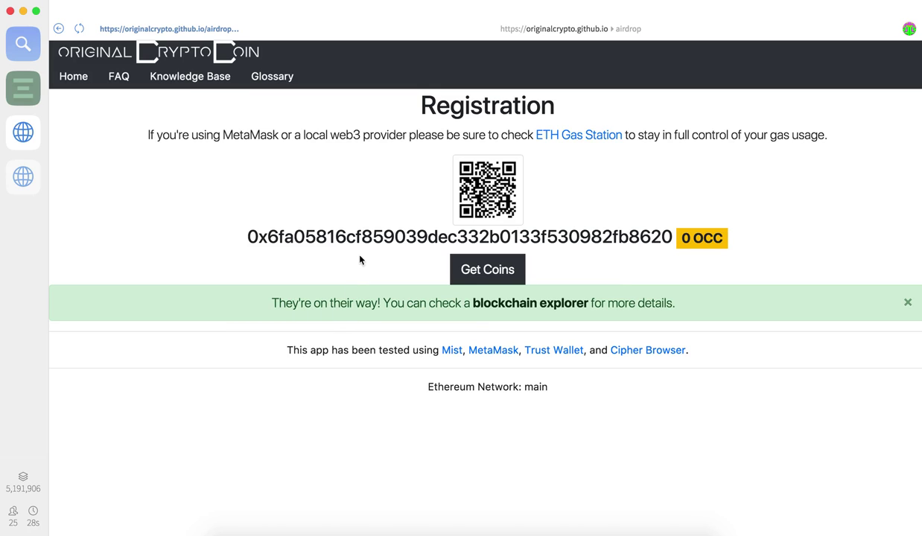
pyautogui.doubleClick(375, 239)
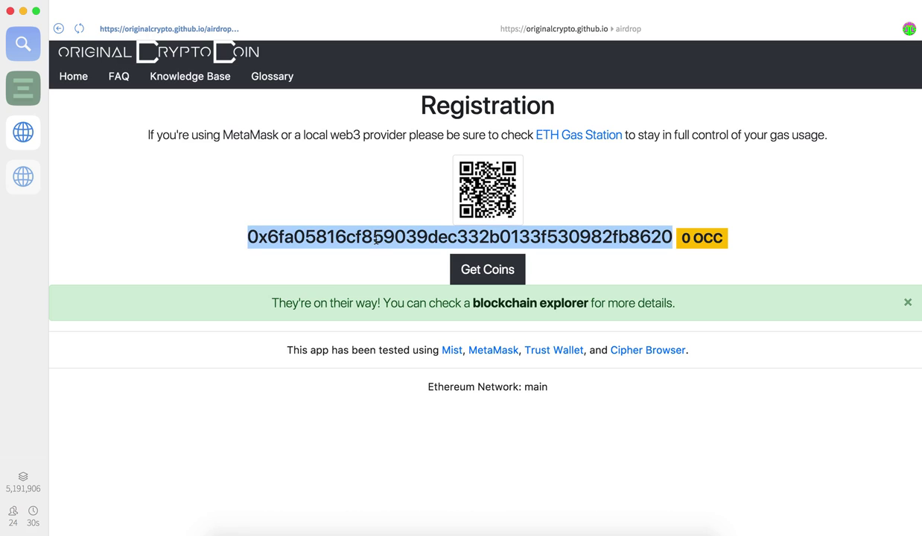
pyautogui.press('super+Tab')
pyautogui.press('super+Tab')
pyautogui.press('super+Tab')
pyautogui.press('super+Tab')
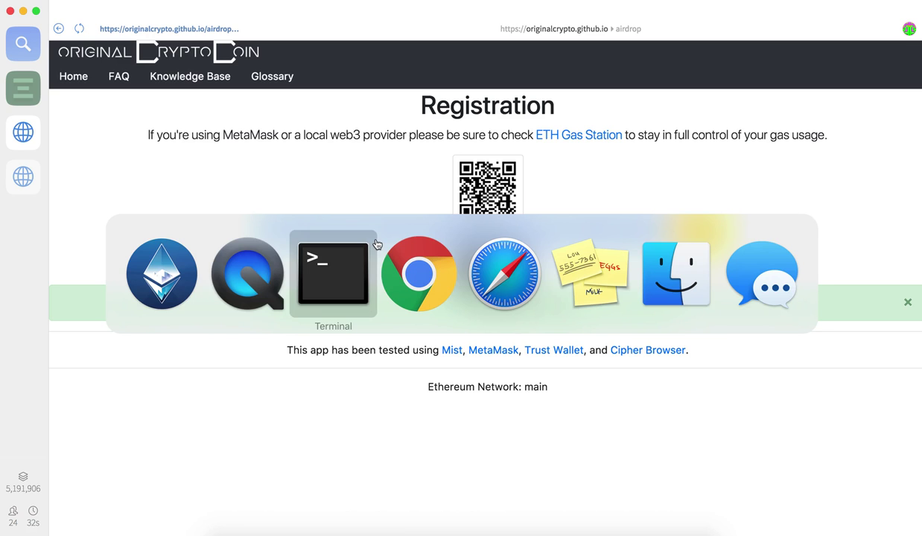
pyautogui.press('super+Tab')
pyautogui.press('super+Tab')
pyautogui.press('super+Tab')
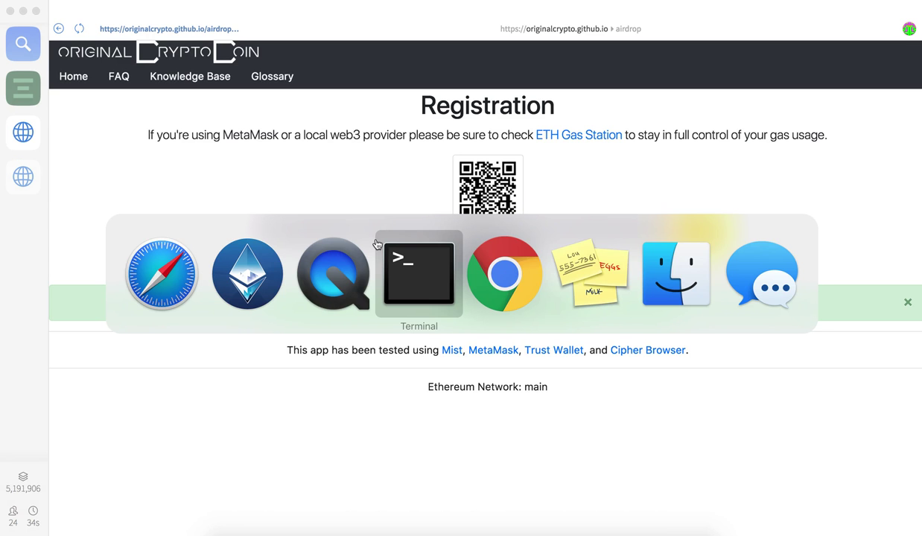
# - Look up the copied wallet address on etherscan.io in Safari
pyautogui.press('super+shift+Tab')
pyautogui.press('super+shift+Tab')
pyautogui.press('super+shift+Tab')
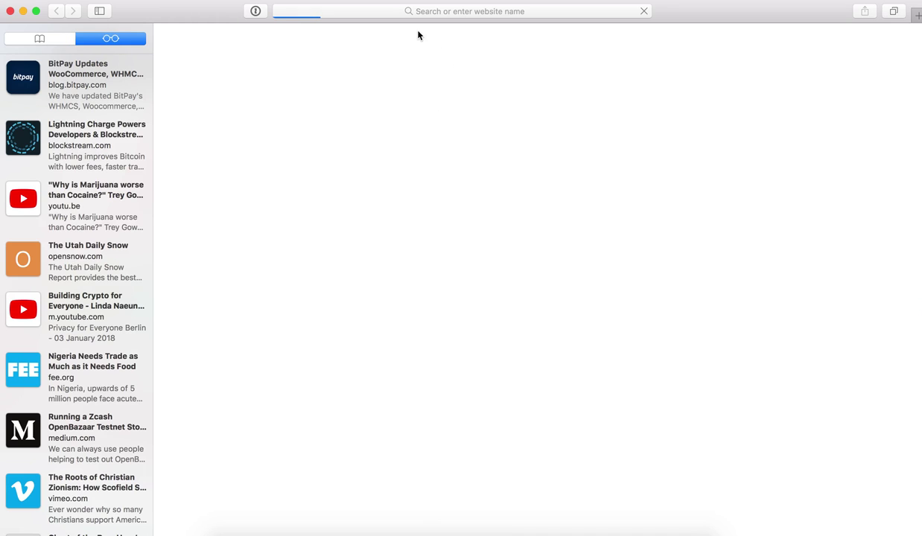
pyautogui.click(419, 12)
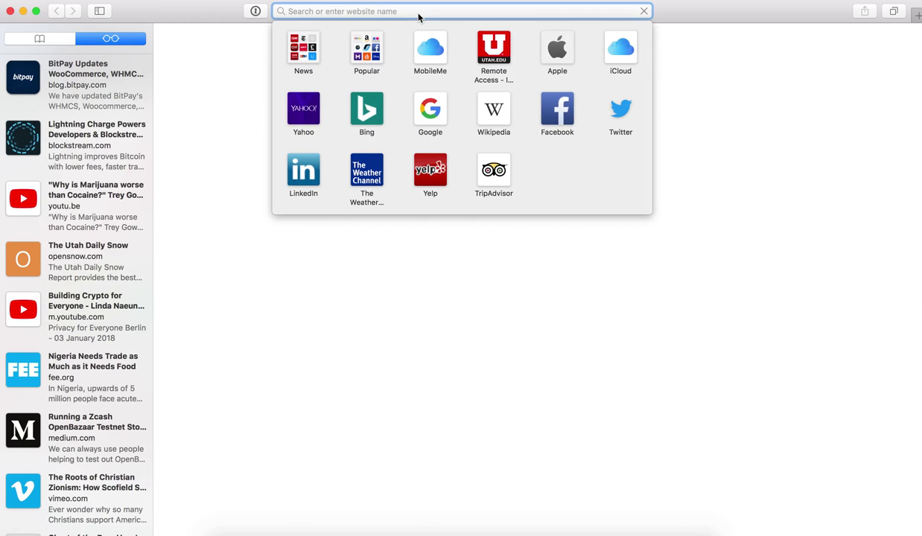
pyautogui.write('et')
pyautogui.press('Return')
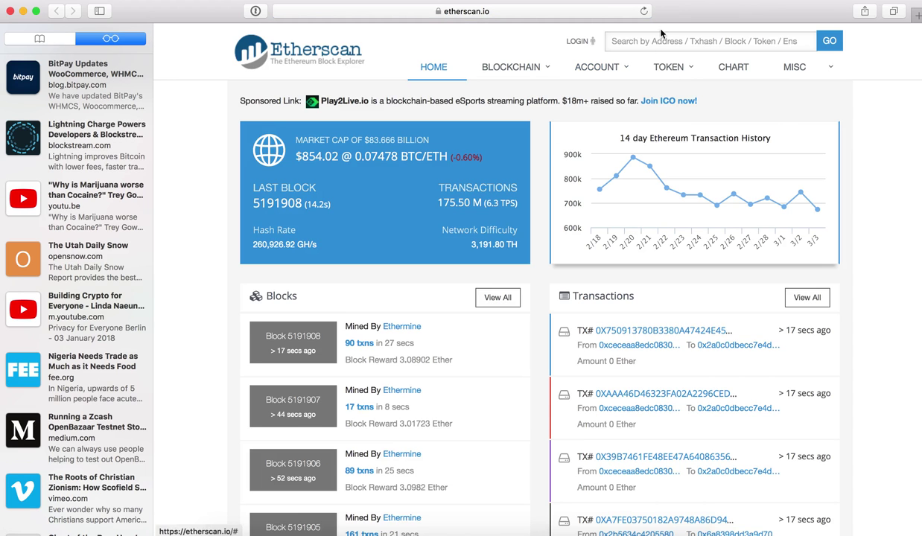
pyautogui.click(664, 40)
pyautogui.press('super+v')
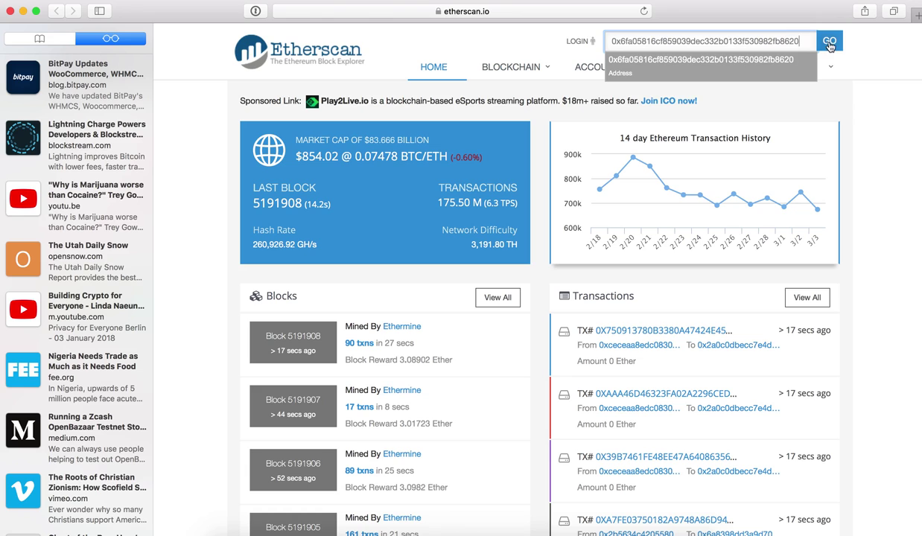
pyautogui.click(830, 44)
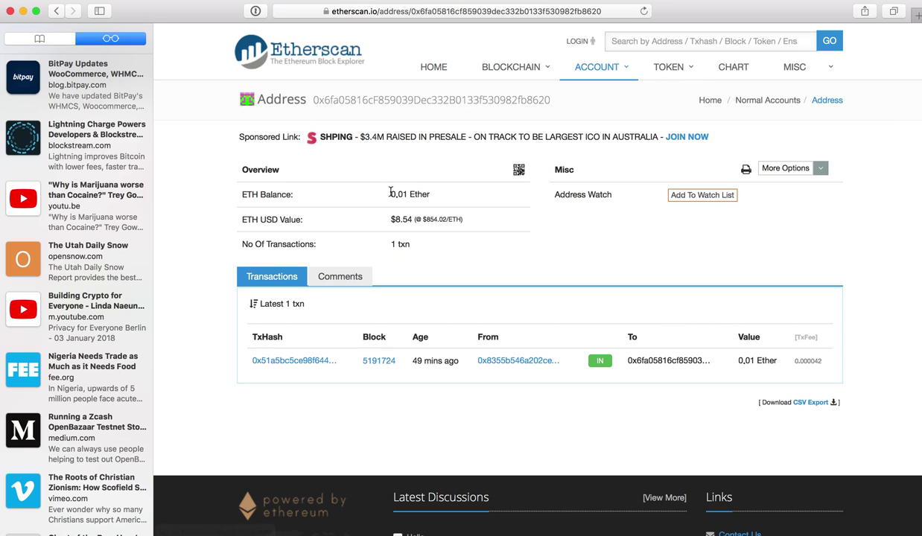
# - View the pending register() transaction on Etherscan down to its Input Data
pyautogui.click(315, 361)
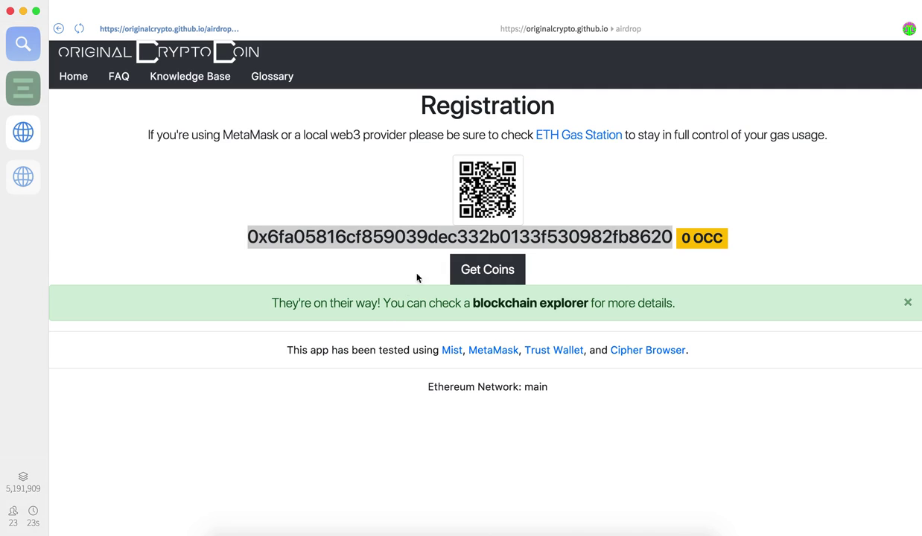
pyautogui.click(540, 303)
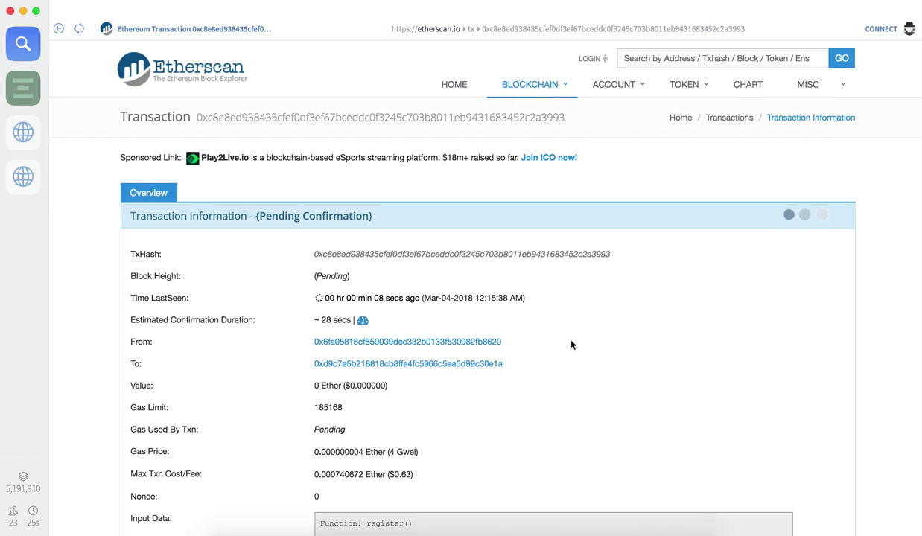
pyautogui.scroll(-2, 574, 344)
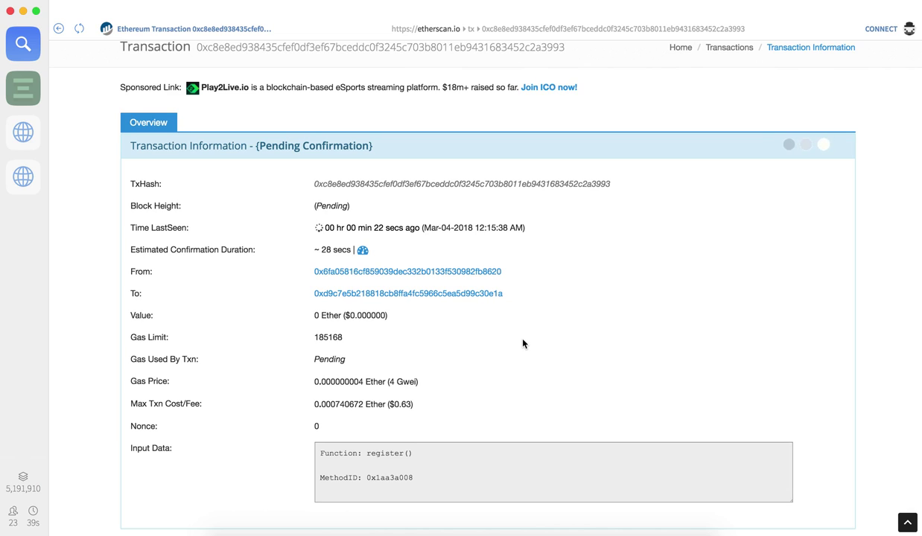
# - Go back to the originalcrypto.github.io airdrop Registration page
pyautogui.click(57, 29)
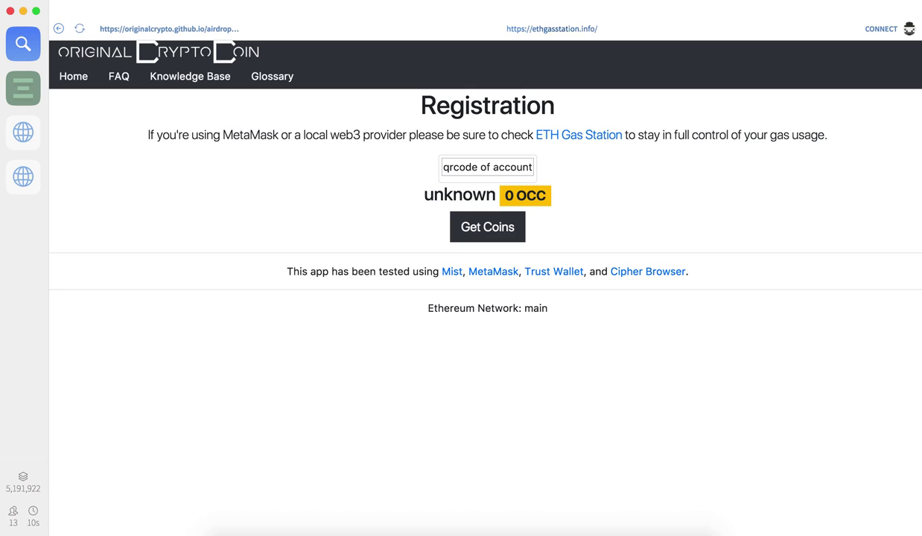
# - Load ethgasstation.info in Google Chrome, then return to Mist
pyautogui.press('super+Tab')
pyautogui.press('super+Tab')
pyautogui.press('super+Tab')
pyautogui.press('super+Tab')
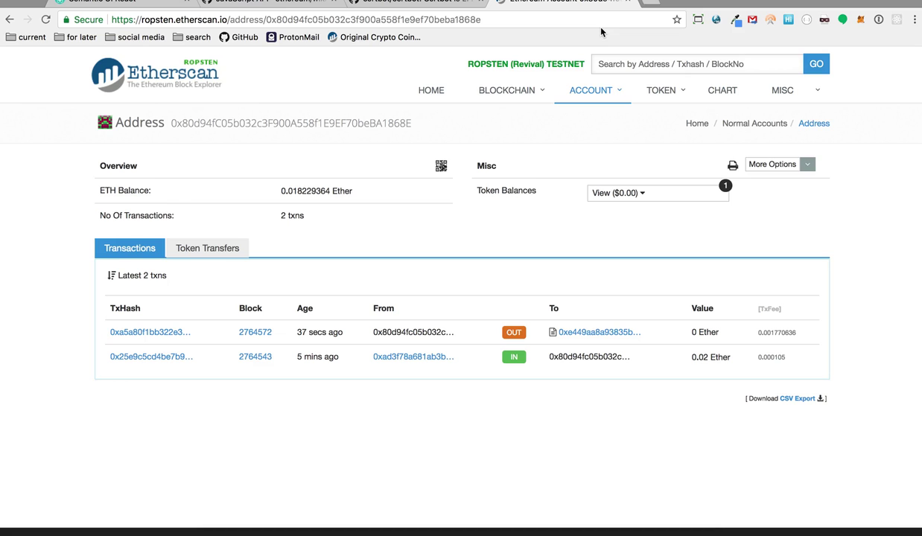
pyautogui.click(600, 25)
pyautogui.write('ethgasstation.info')
pyautogui.press('Return')
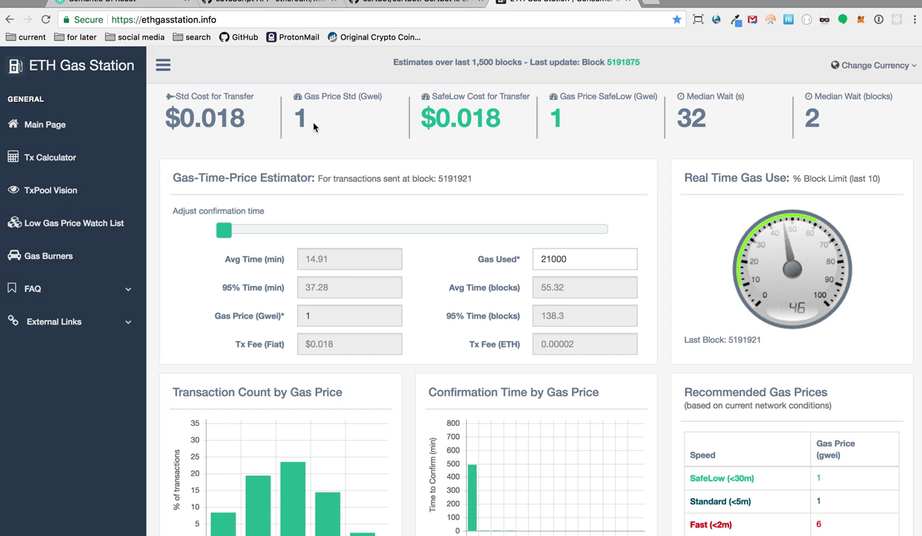
pyautogui.press('super+Tab')
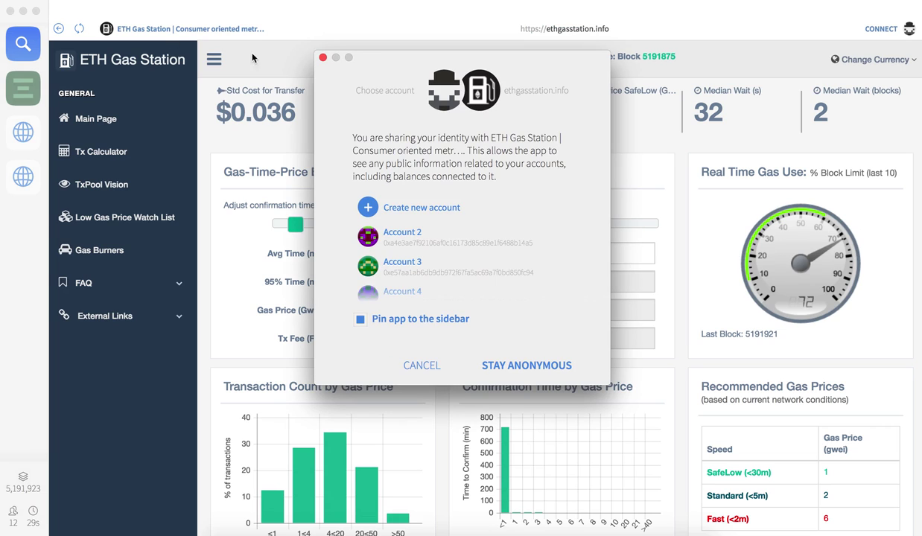
pyautogui.click(322, 58)
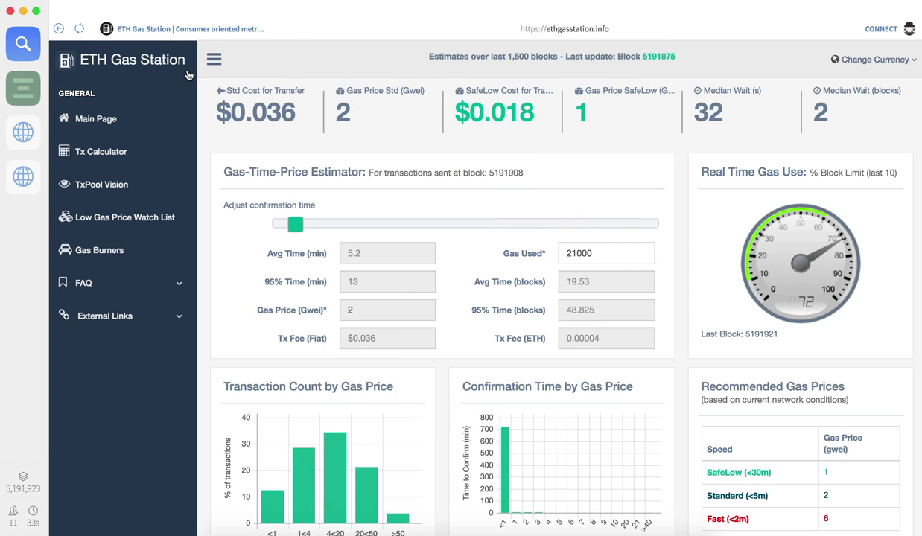
# - Return to the airdrop registration page and authorize sharing Account 9 with the site
pyautogui.click(59, 29)
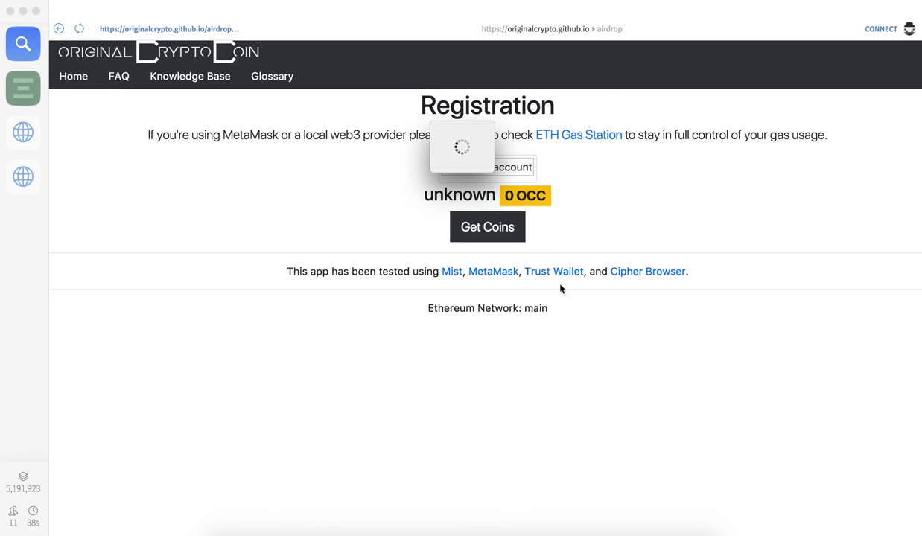
pyautogui.scroll(-2, 423, 246)
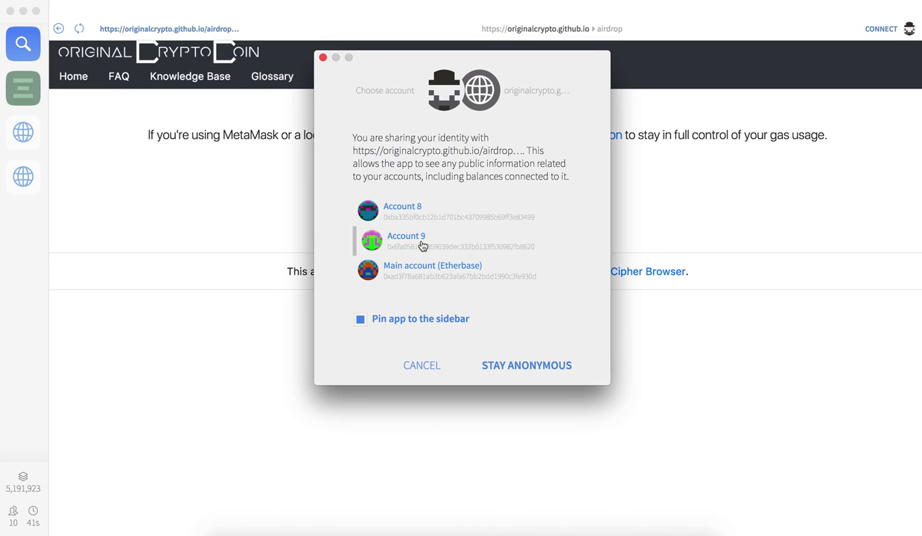
pyautogui.click(421, 248)
pyautogui.scroll(2, 419, 251)
pyautogui.scroll(-3, 422, 254)
pyautogui.click(546, 370)
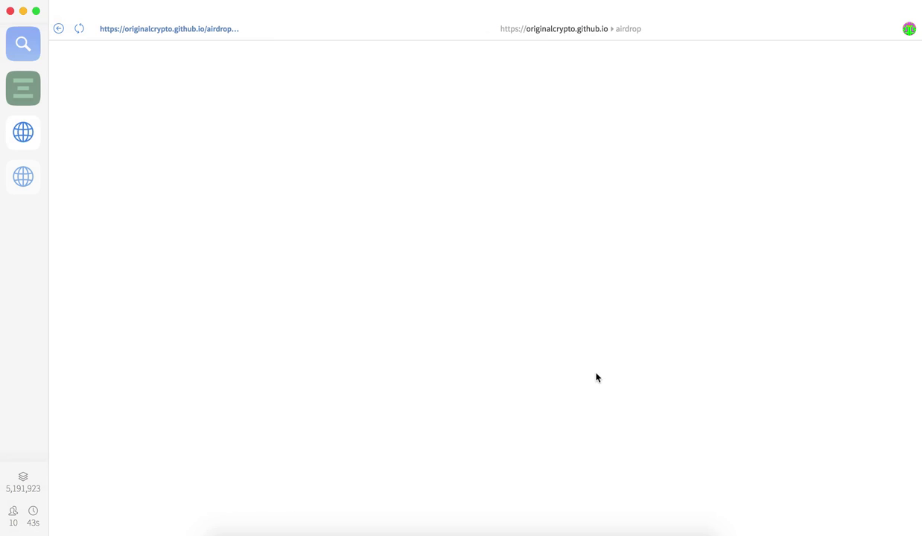